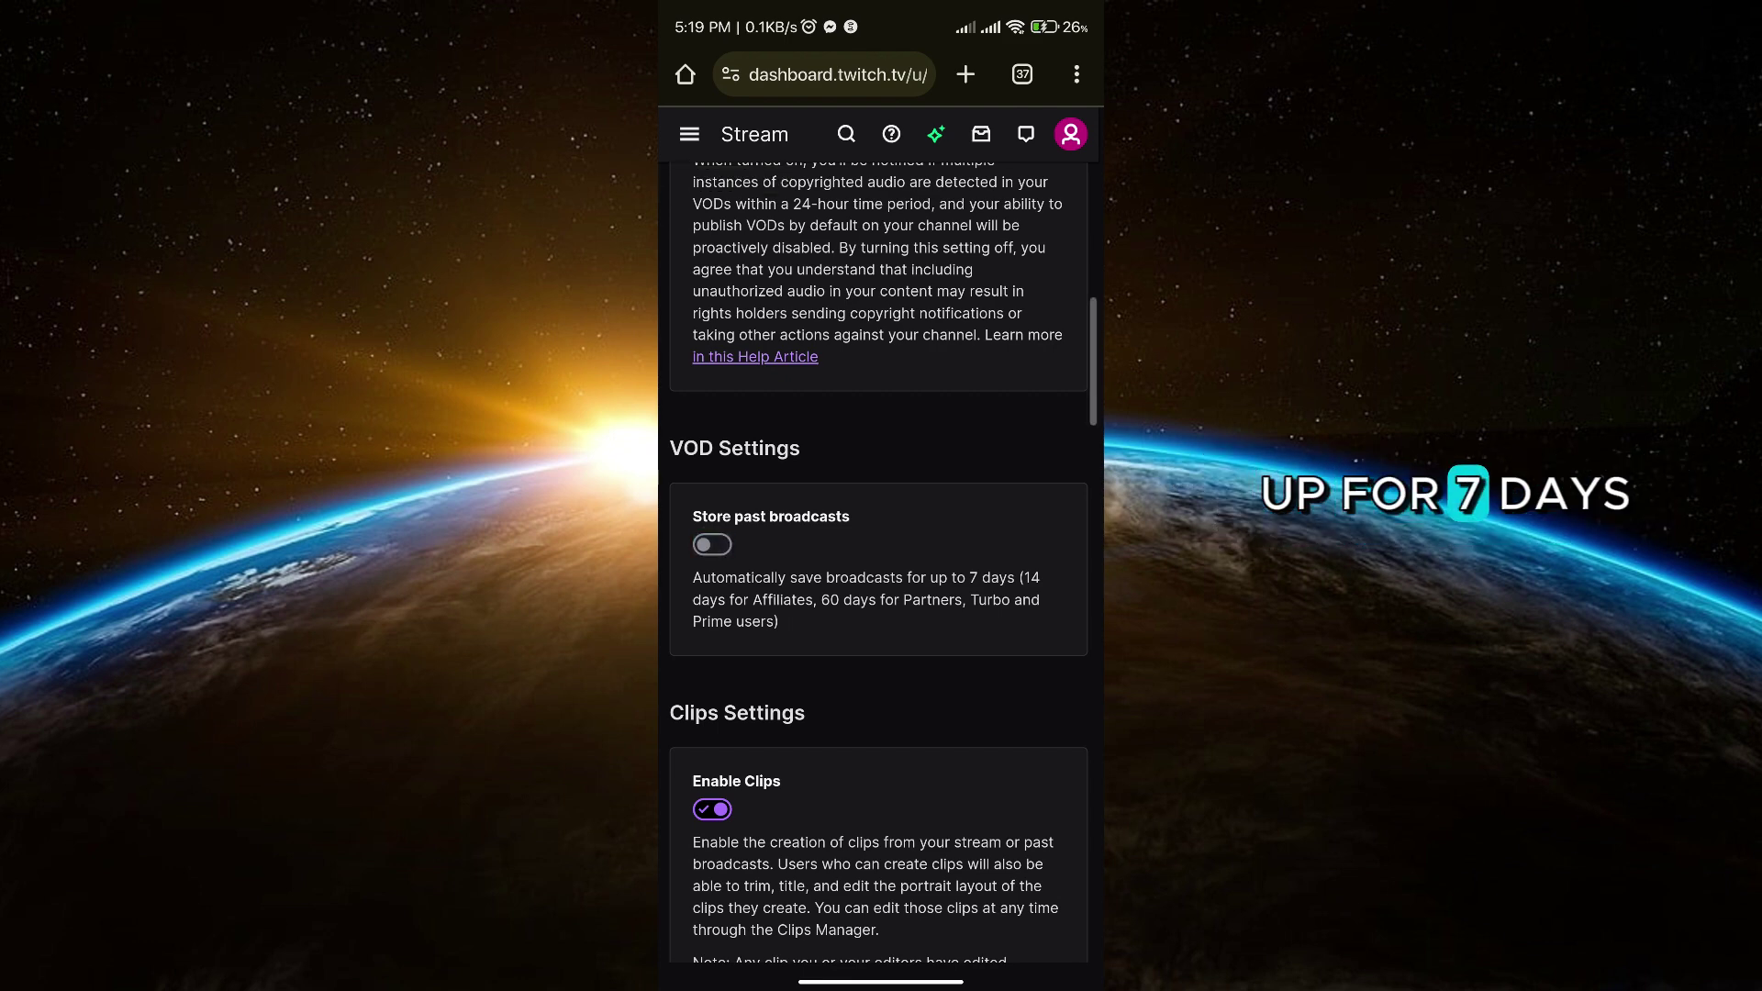
- Switch on 'Store past broadcasts' under VOD Settings to reveal the Always Publish VODs options
{"action": "left_click", "coordinate": [711, 544]}
{"action": "scroll", "coordinate": [881, 550], "scroll_direction": "down", "scroll_amount": 1}
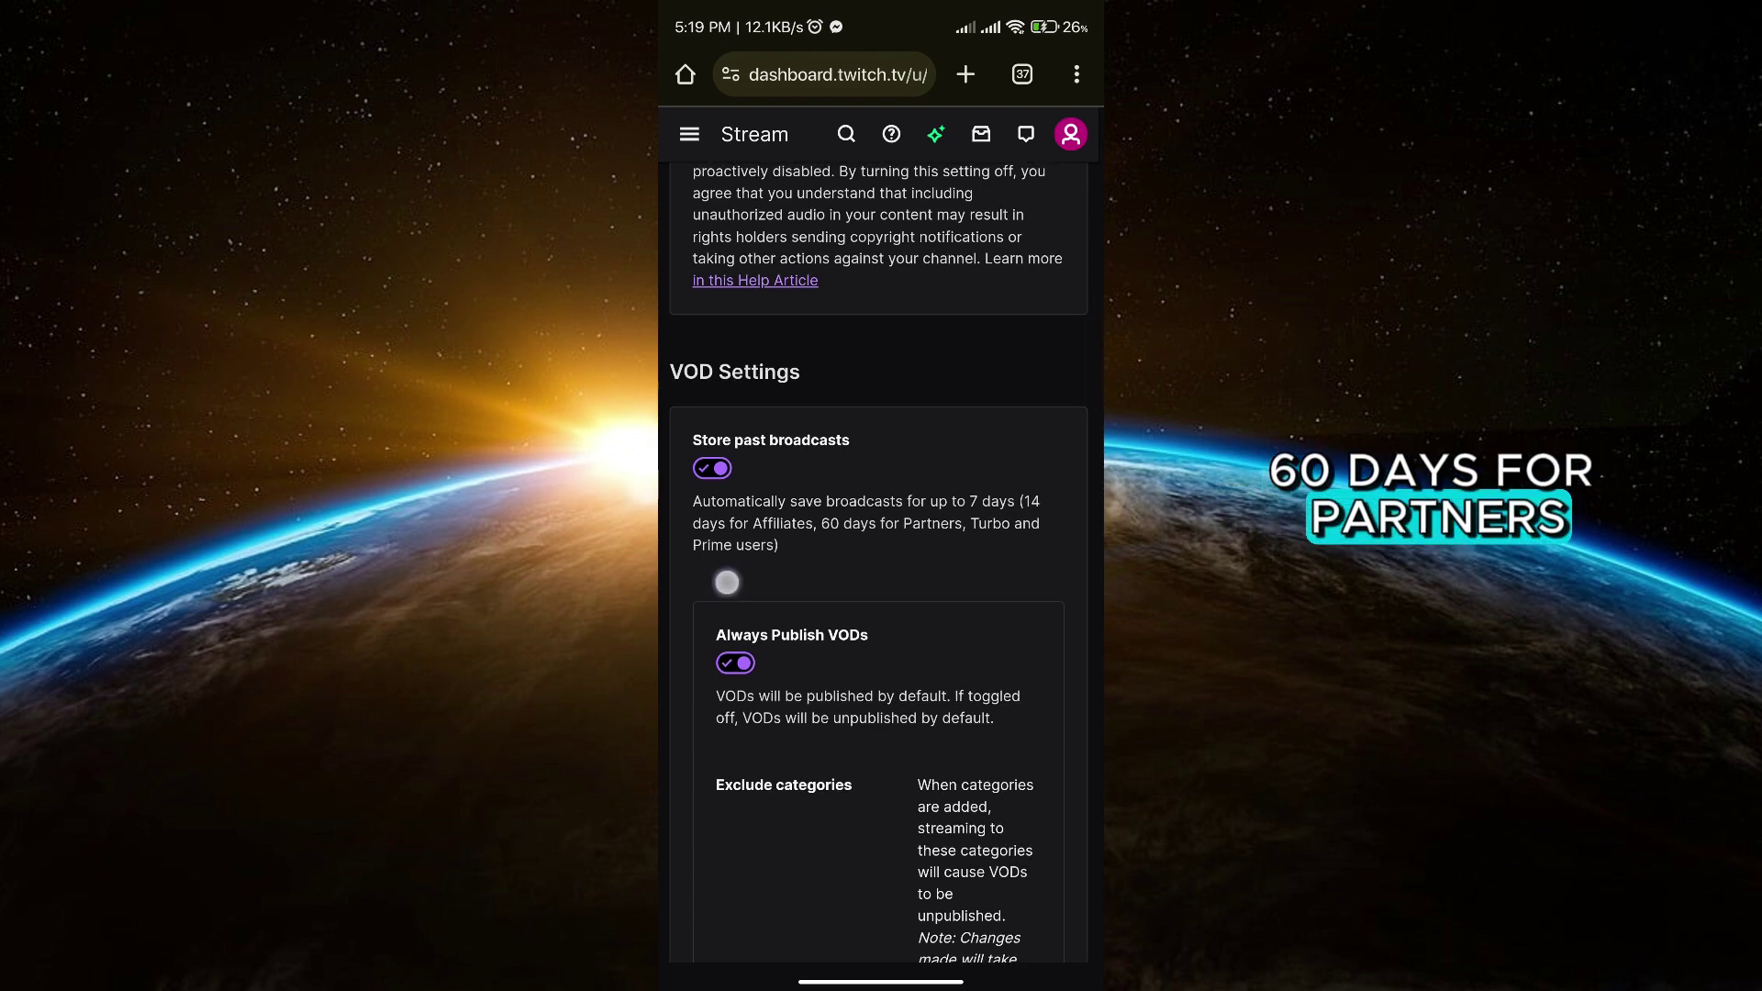
{"action": "scroll", "coordinate": [826, 619], "scroll_direction": "down", "scroll_amount": 2}
{"action": "scroll", "coordinate": [740, 619], "scroll_direction": "down", "scroll_amount": 2}
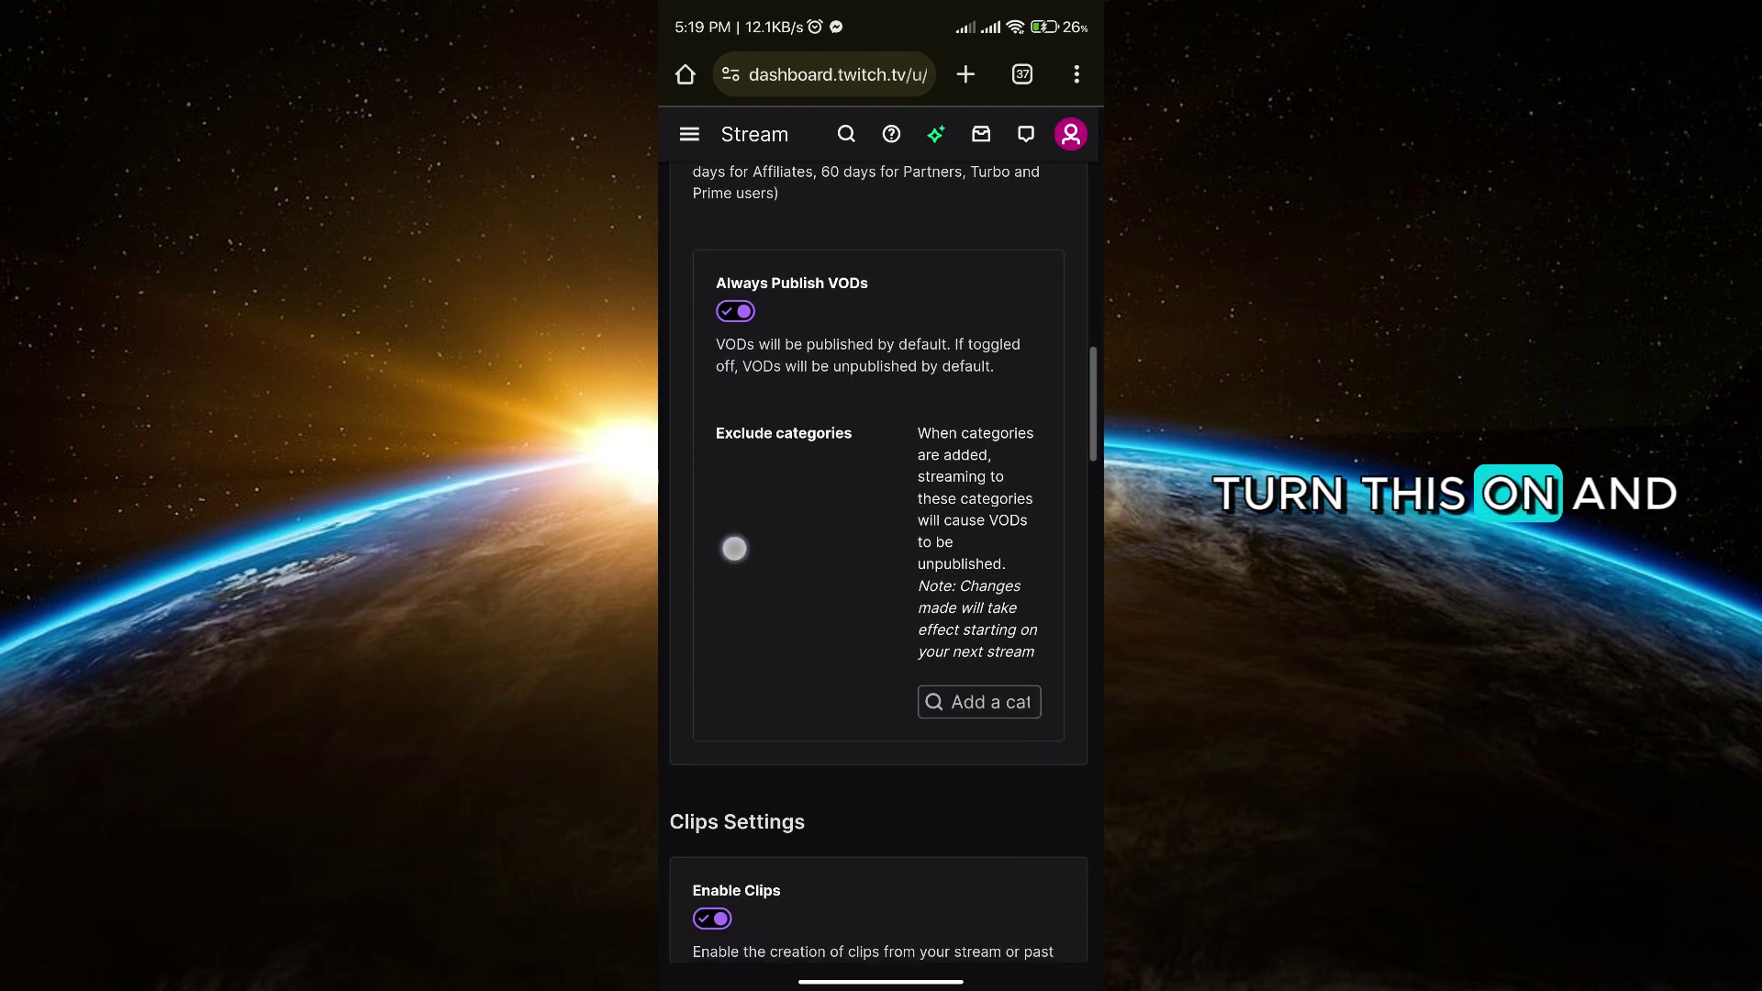
{"action": "scroll", "coordinate": [740, 538], "scroll_direction": "up", "scroll_amount": 2}
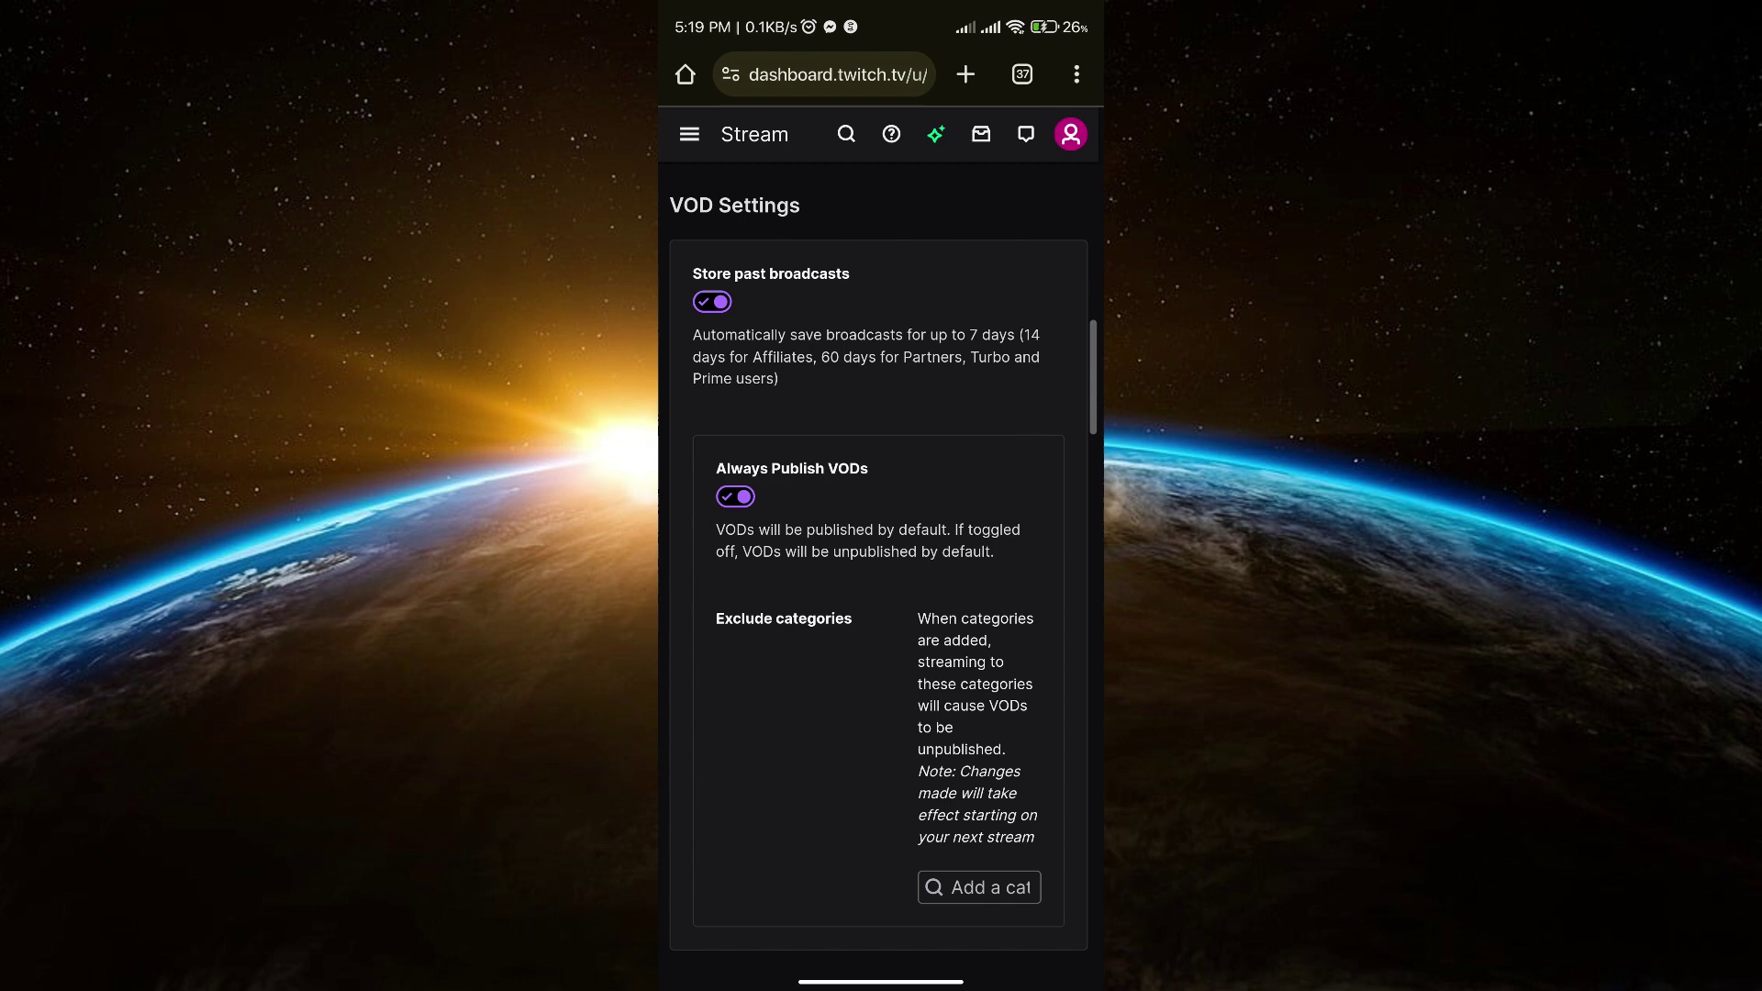